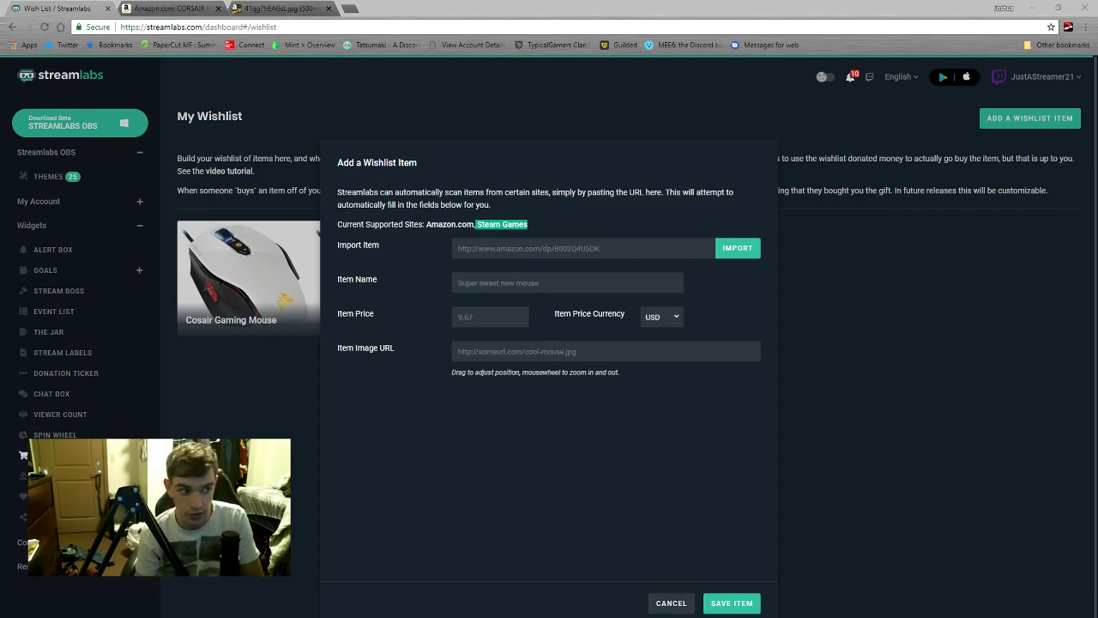
Close and reopen the add-item form, then bring up the Amazon CORSAIR K55 RGB keyboard page
click(672, 603)
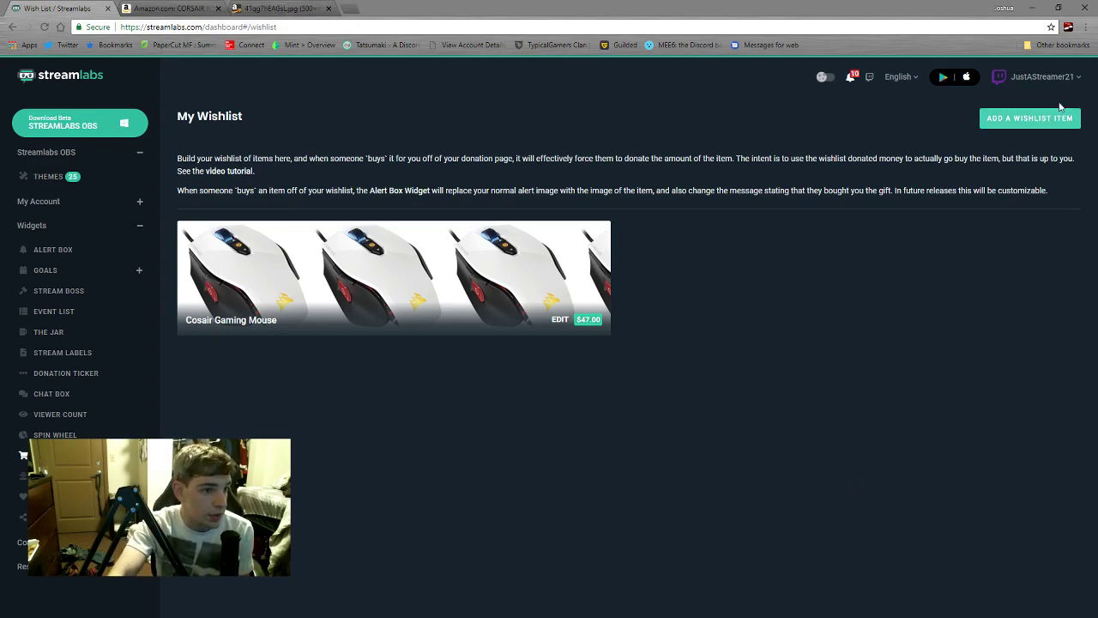
click(1028, 117)
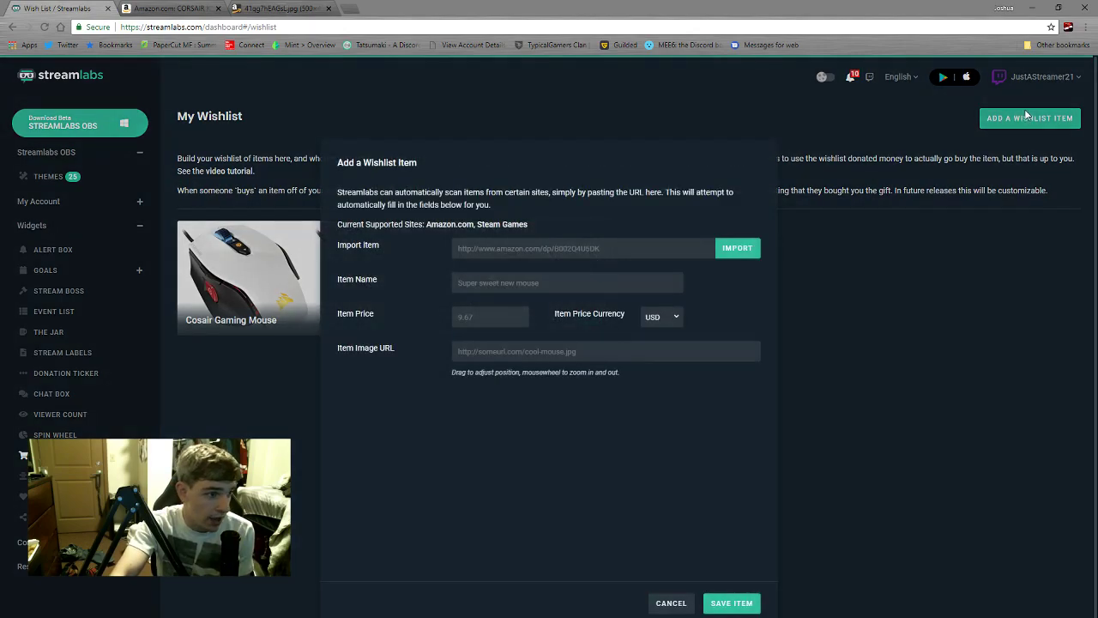
click(158, 8)
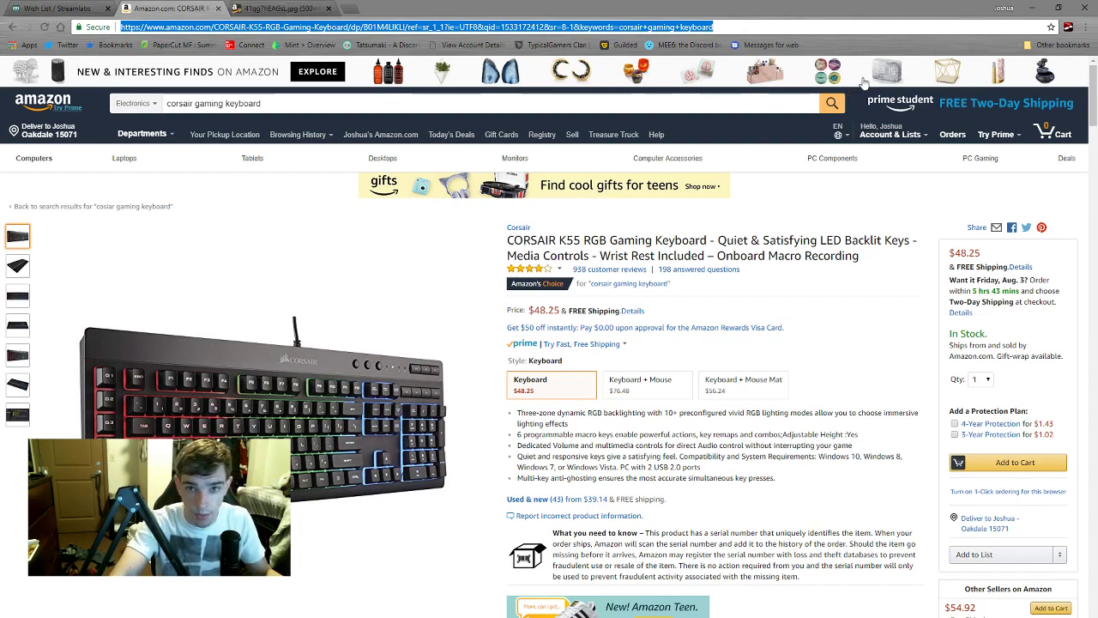
Paste the Amazon K55 keyboard link into Import Item and try importing it
click(56, 9)
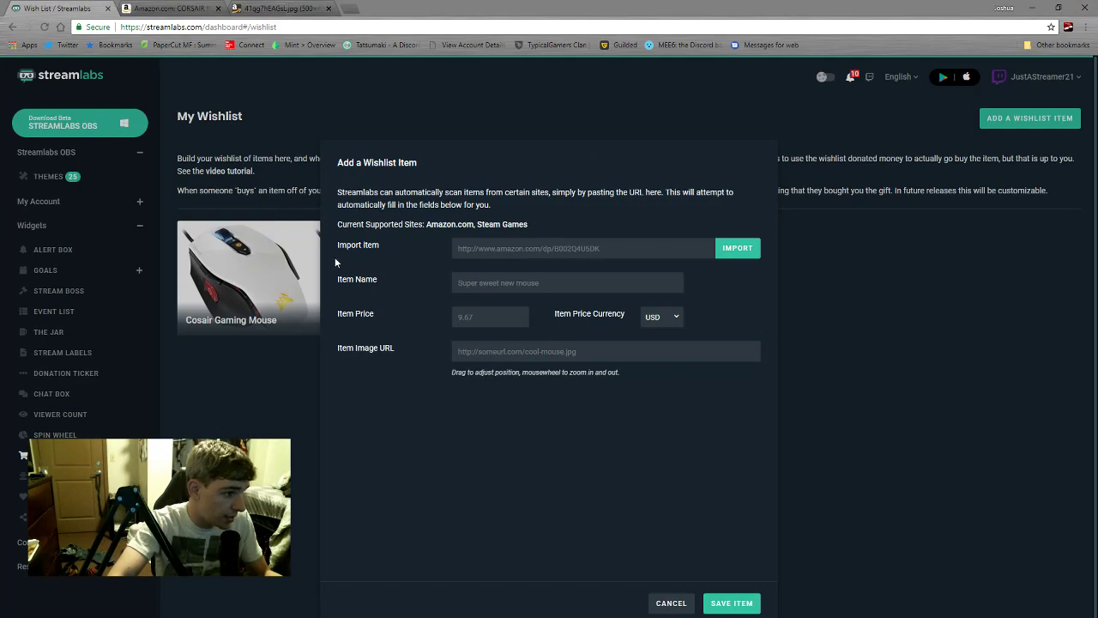
click(529, 248)
key(ctrl+v)
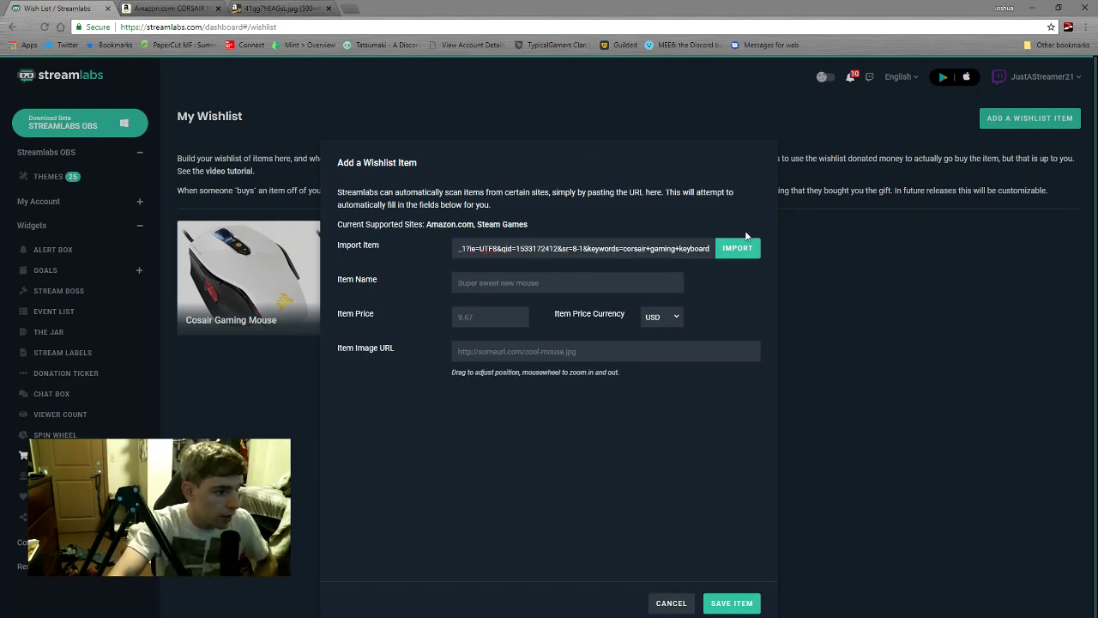
click(731, 249)
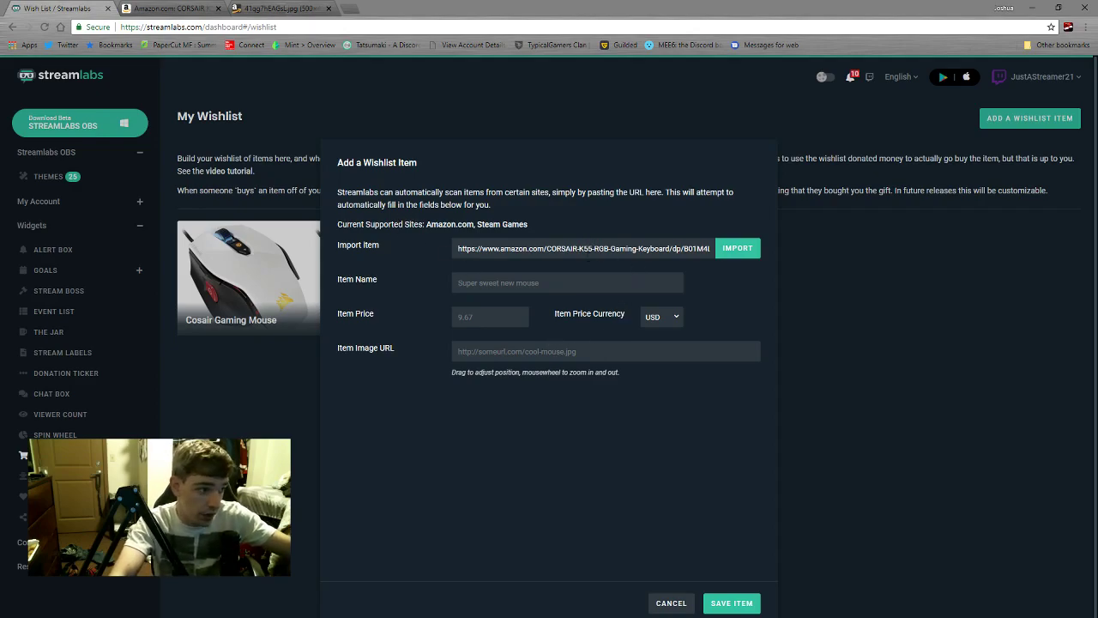
After the import is rejected, cancel the add-item form without saving
click(167, 8)
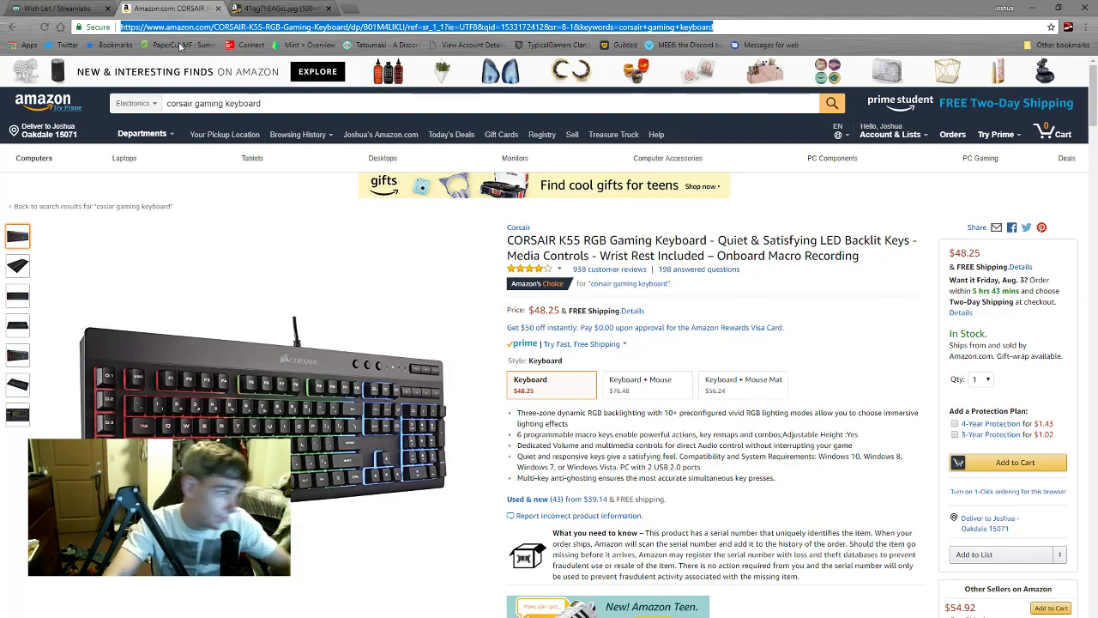
click(56, 8)
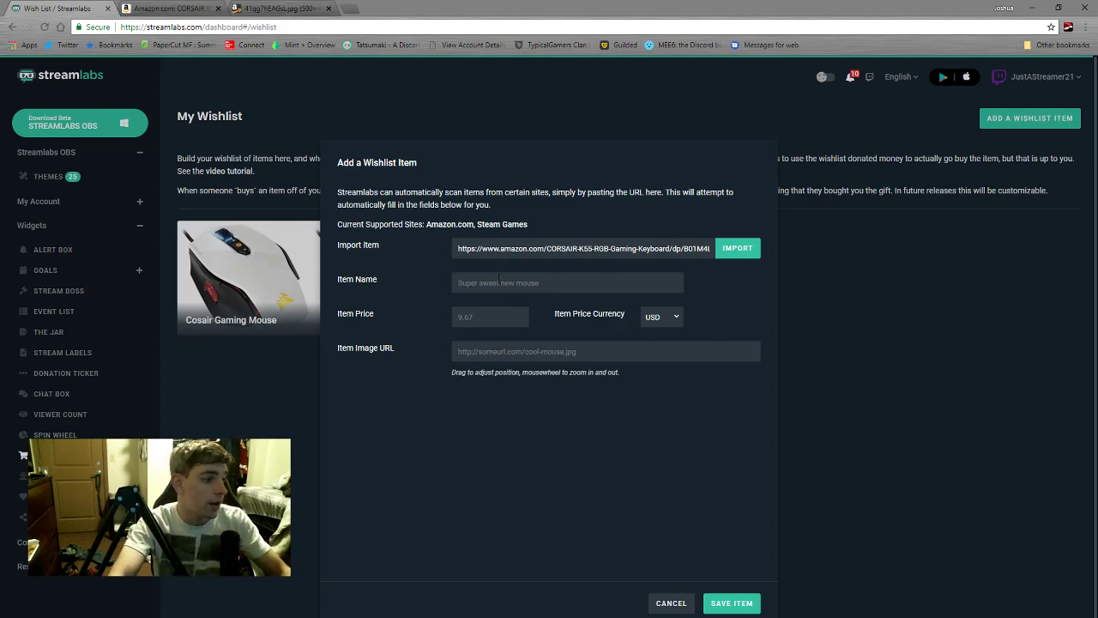
click(499, 280)
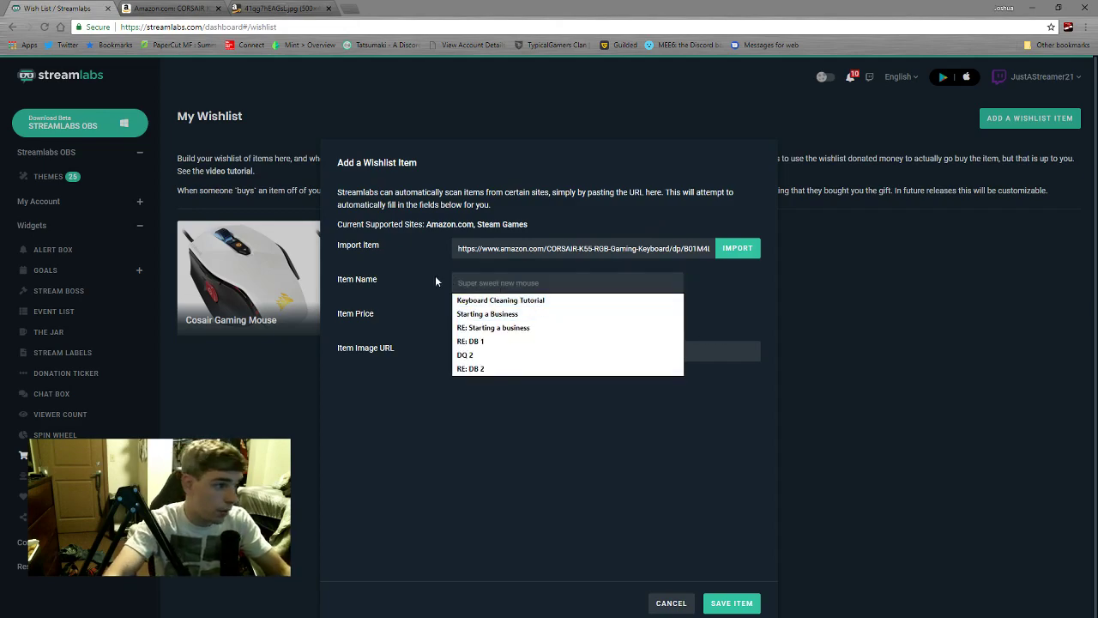
click(859, 331)
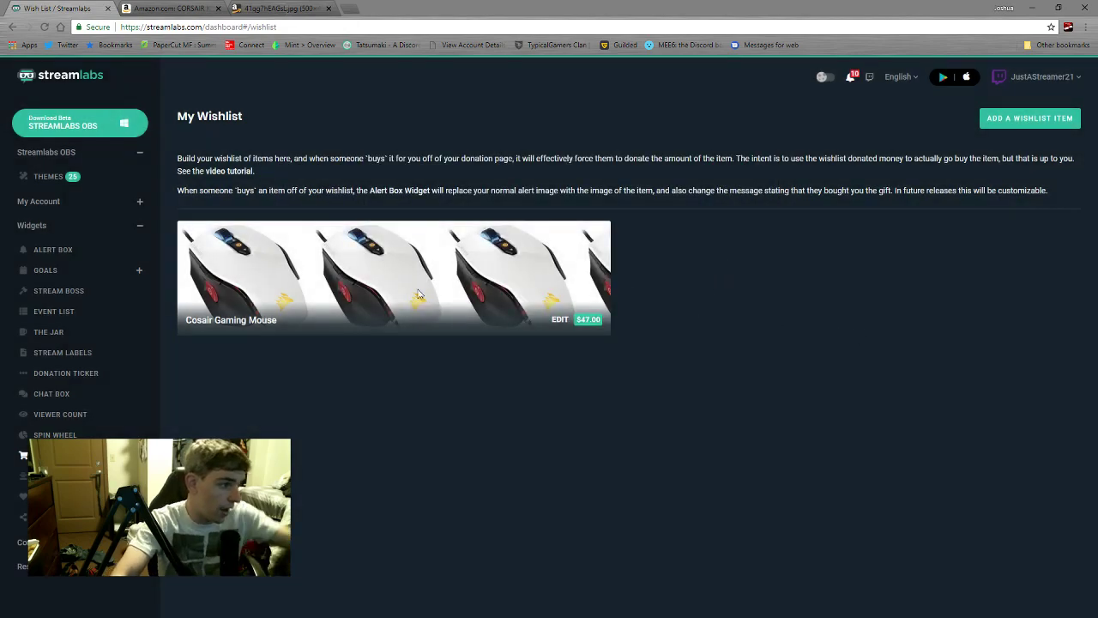
Open the Cosair Gaming Mouse item for editing and search Amazon for 'cosair gaming mouse'
click(560, 319)
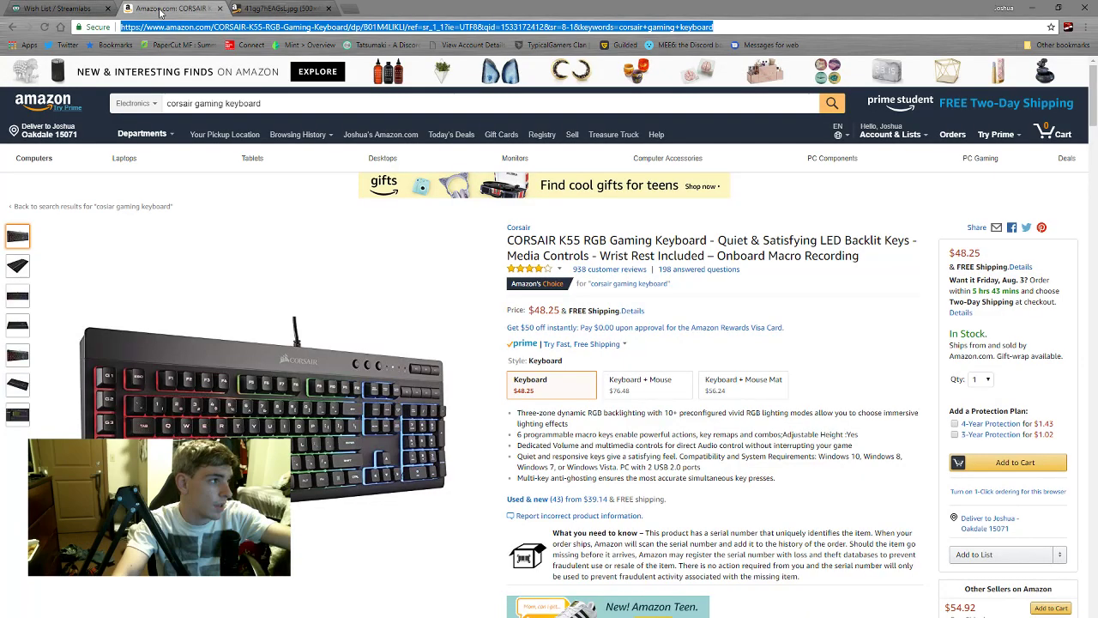
click(168, 9)
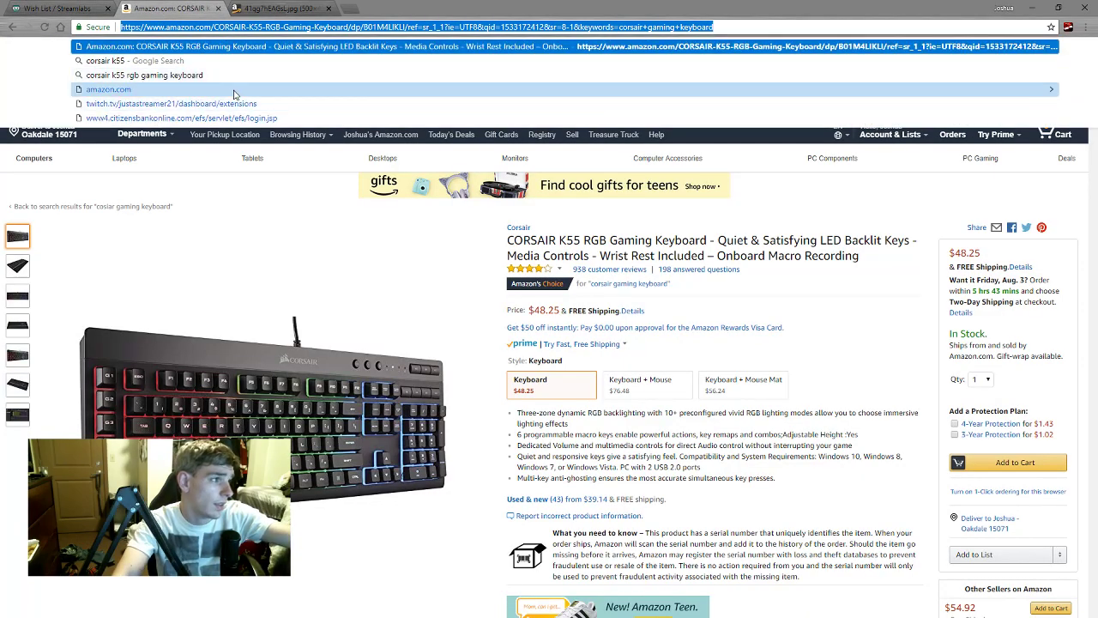
click(223, 26)
key(BackSpace)
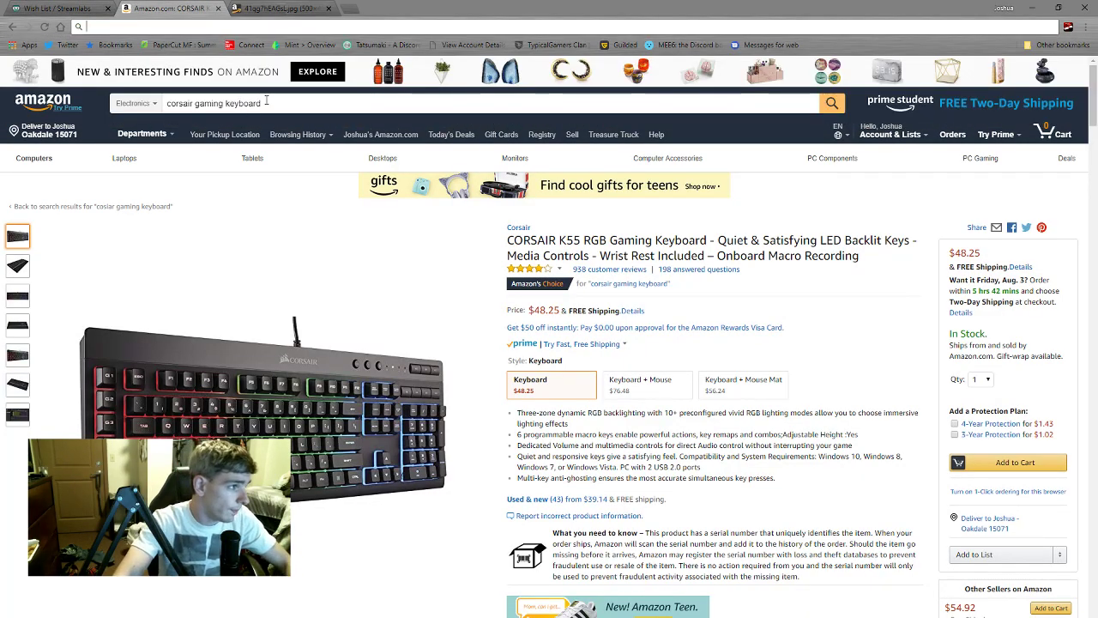
drag(266, 100, 2, 104)
text(co)
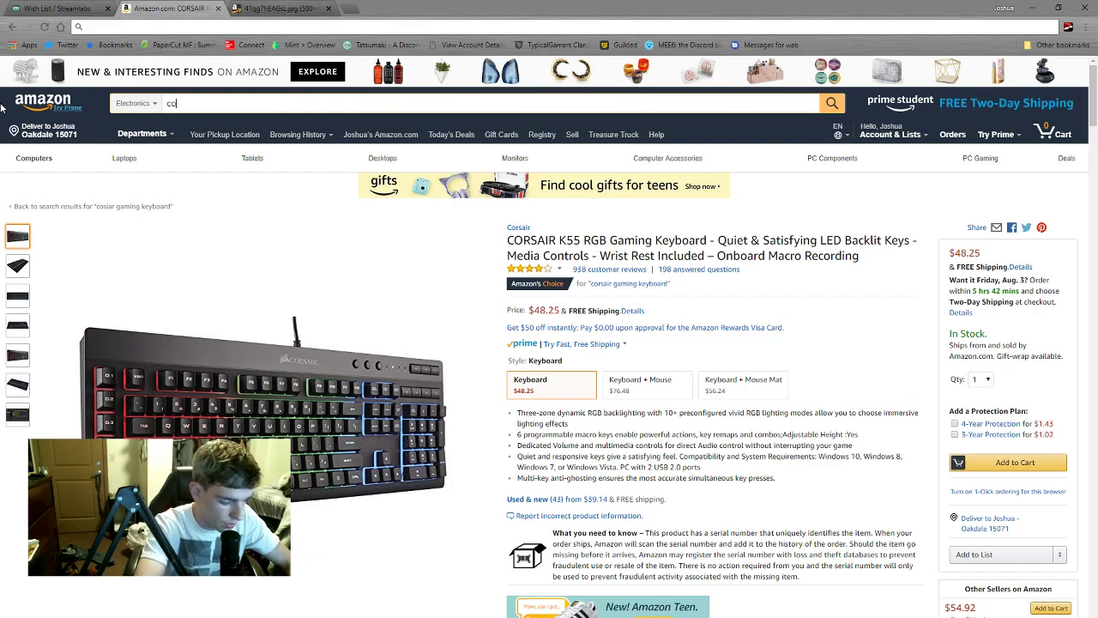
text(sair g)
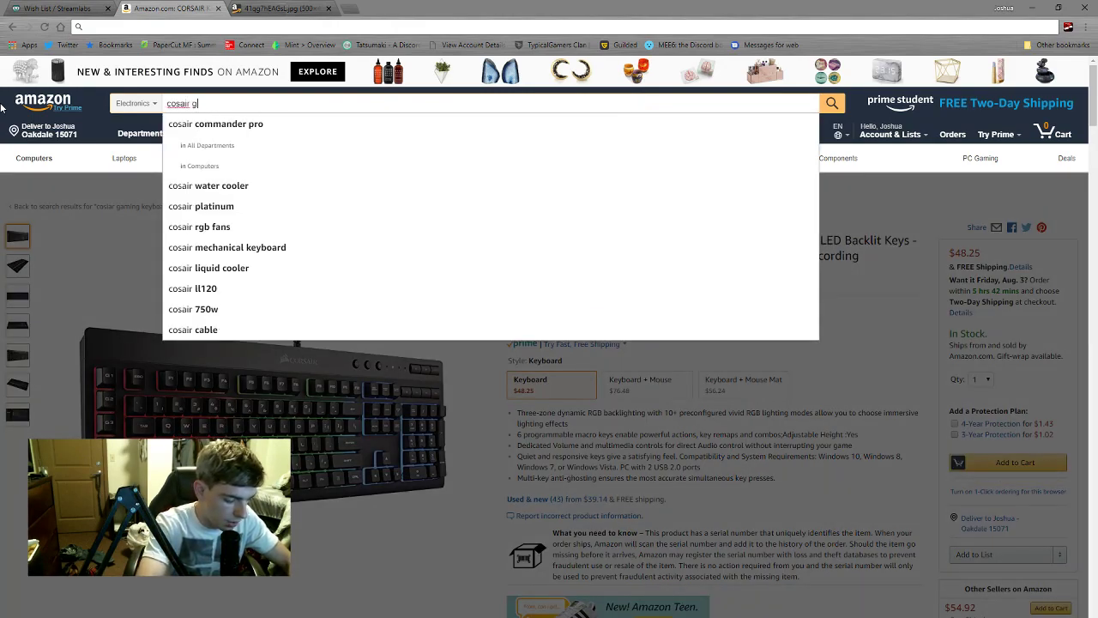
text(aming mouse)
key(Return)
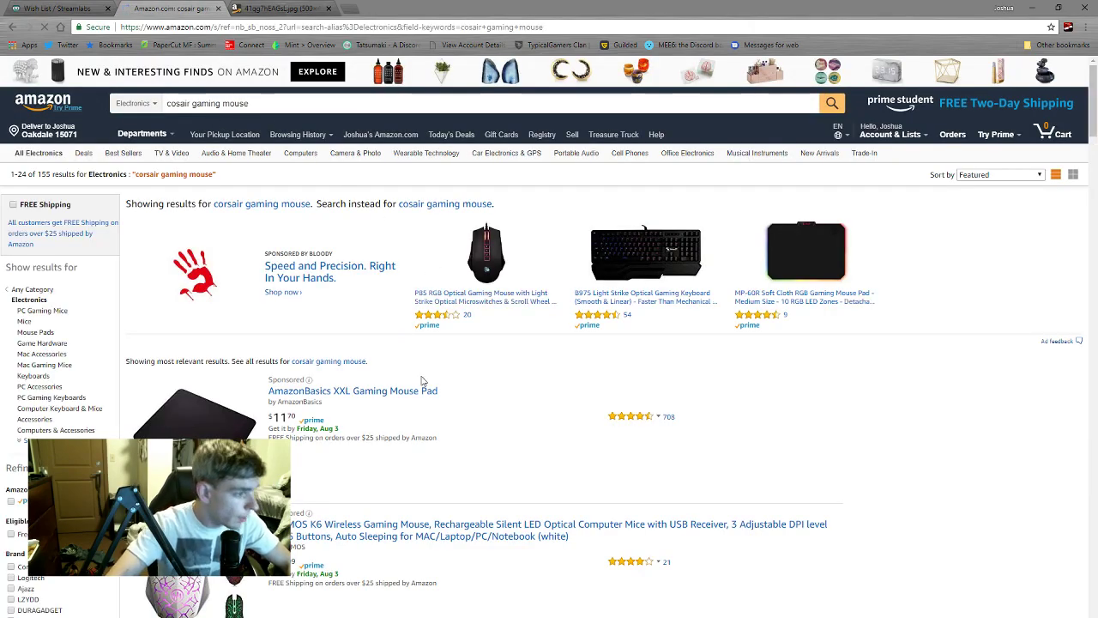
Scroll the search results and bring up the tab with the white Corsair mouse image
scroll(423, 381, down, 5)
scroll(397, 345, down, 6)
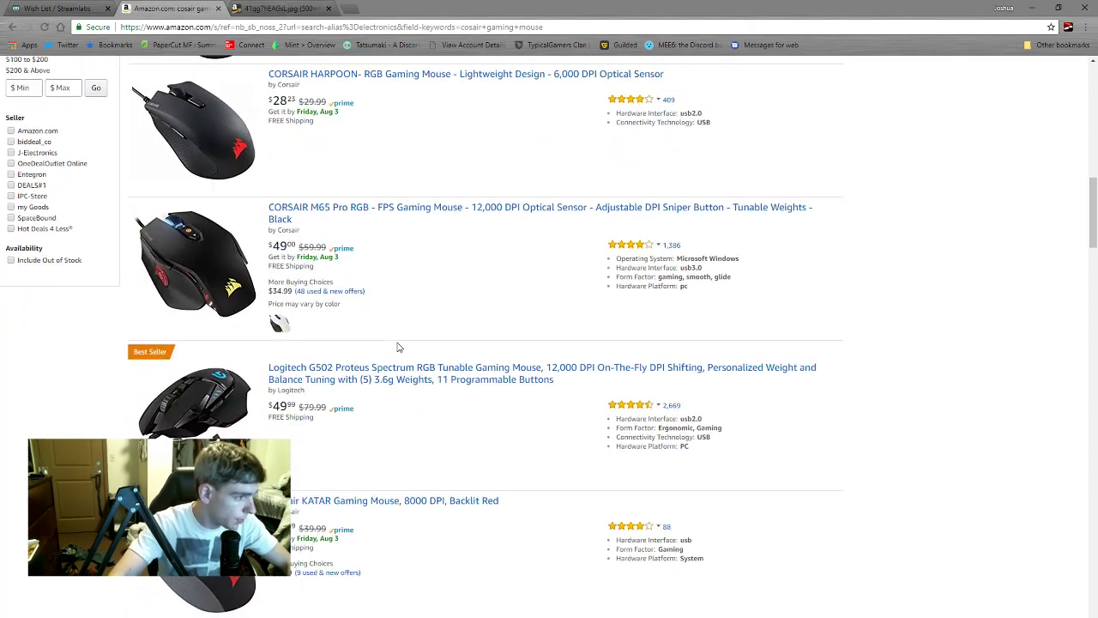
click(283, 8)
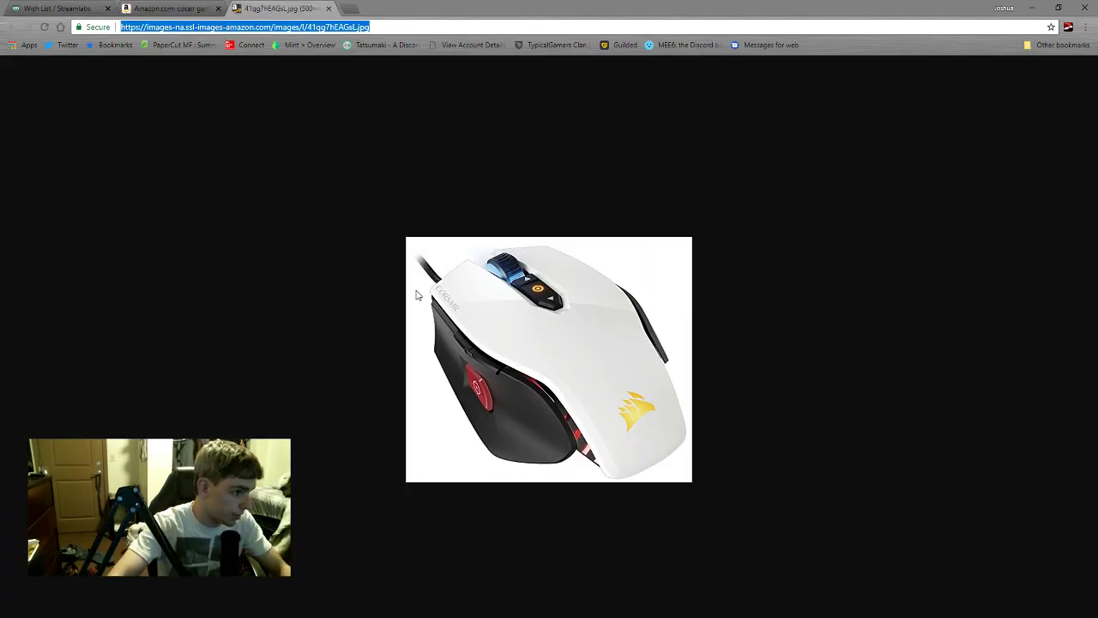
Close the extra image tab and change the mouse item's price from 47 to 49
click(329, 9)
click(56, 8)
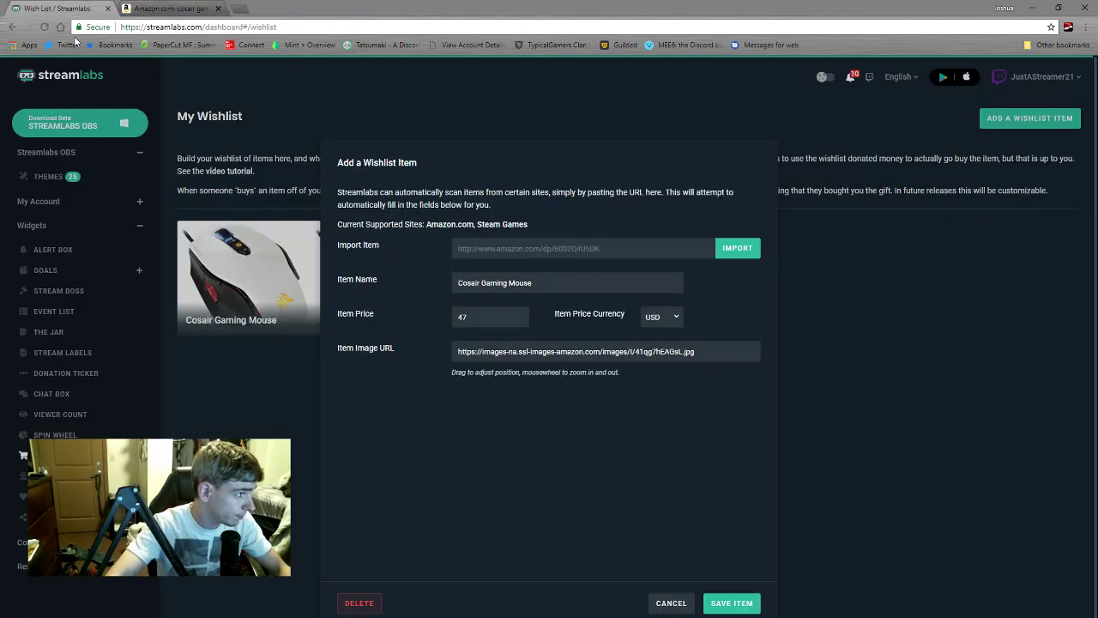
key(BackSpace)
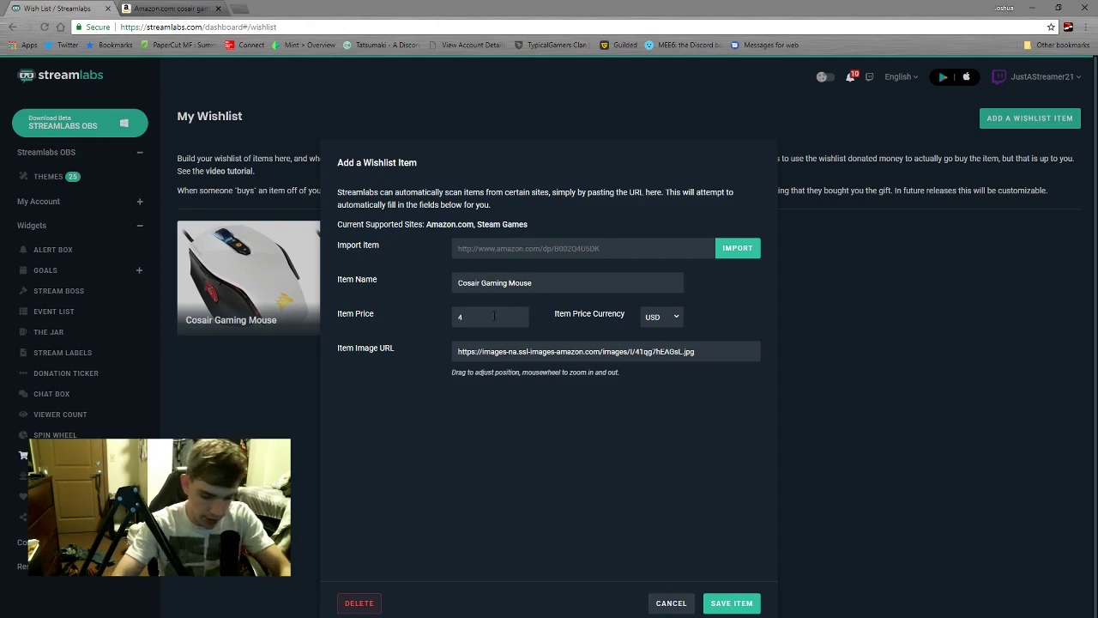
text(9)
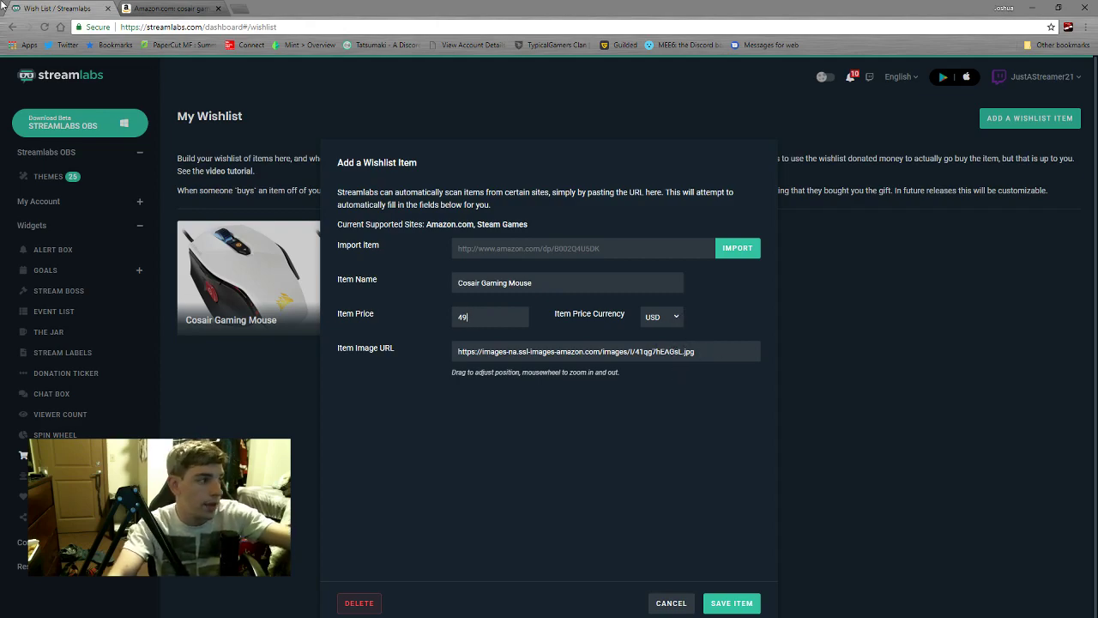
click(132, 9)
Open the black CORSAIR M65 Pro RGB mouse image in its own tab and copy its address
click(204, 285)
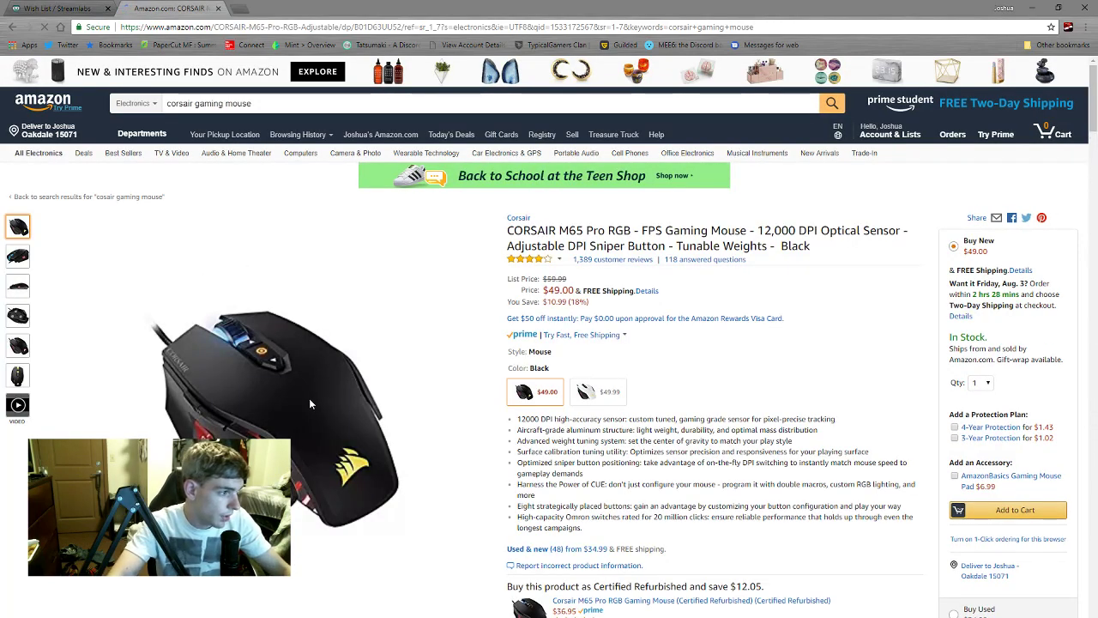
right_click(308, 398)
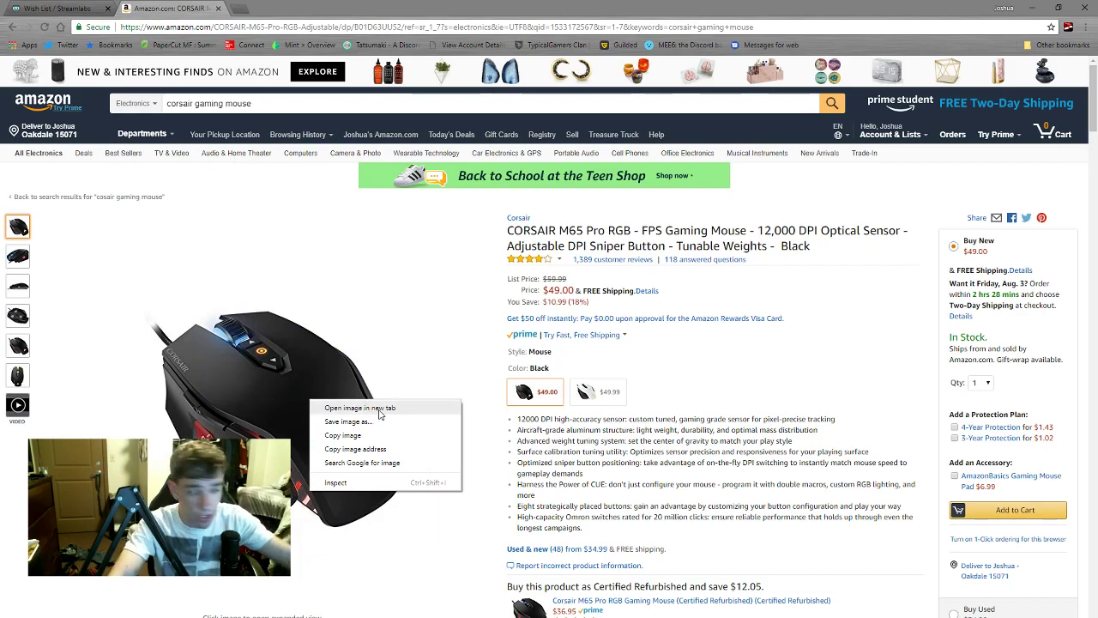
click(378, 409)
click(279, 8)
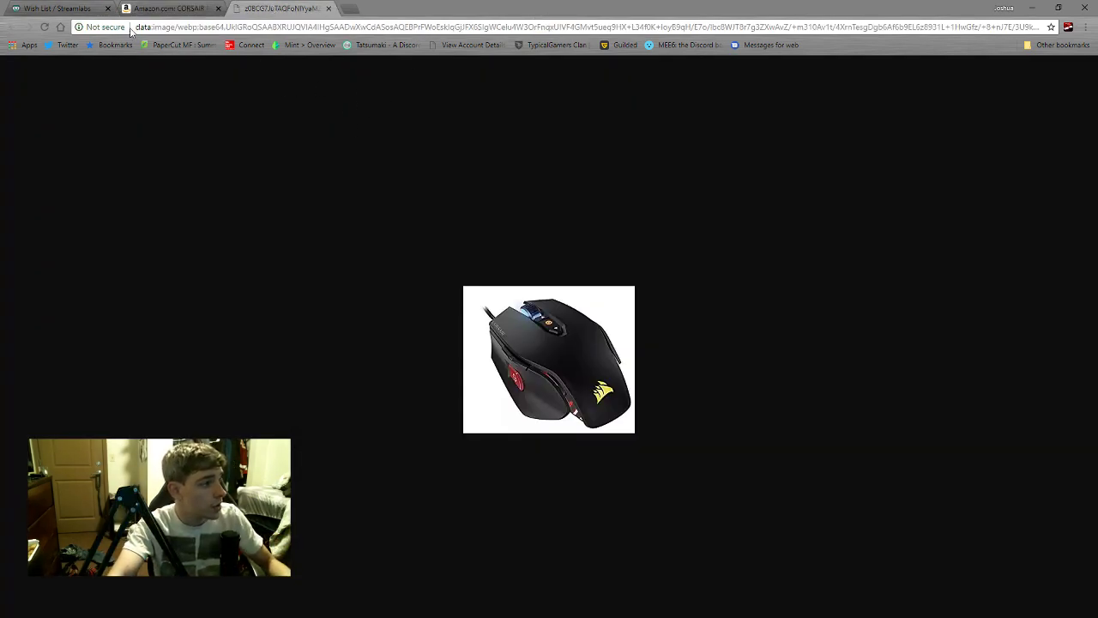
drag(94, 26, 140, 29)
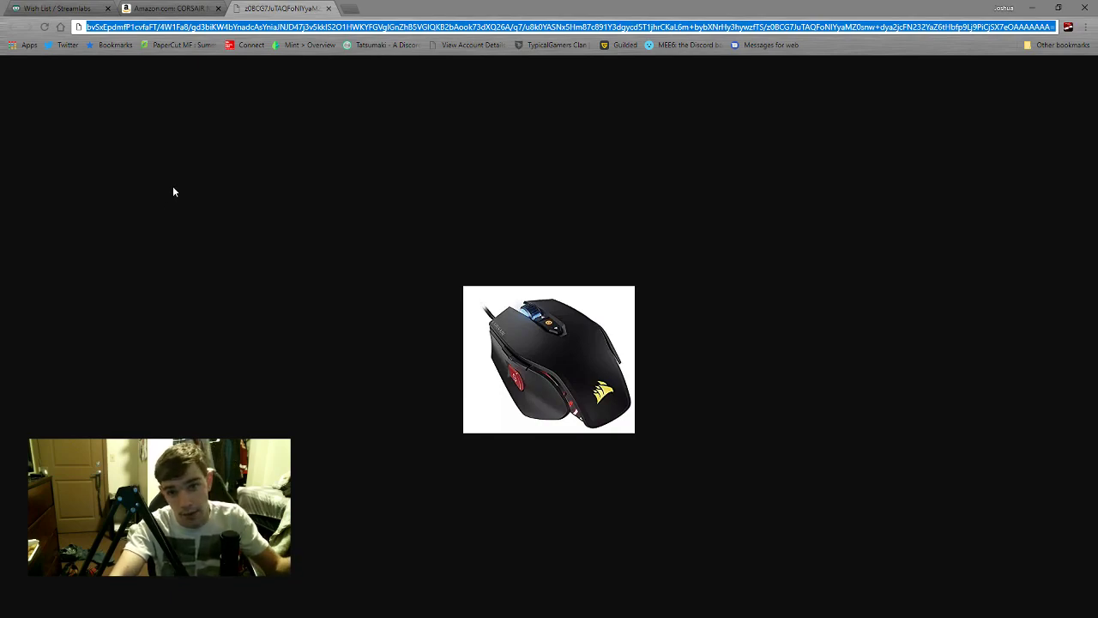
click(61, 8)
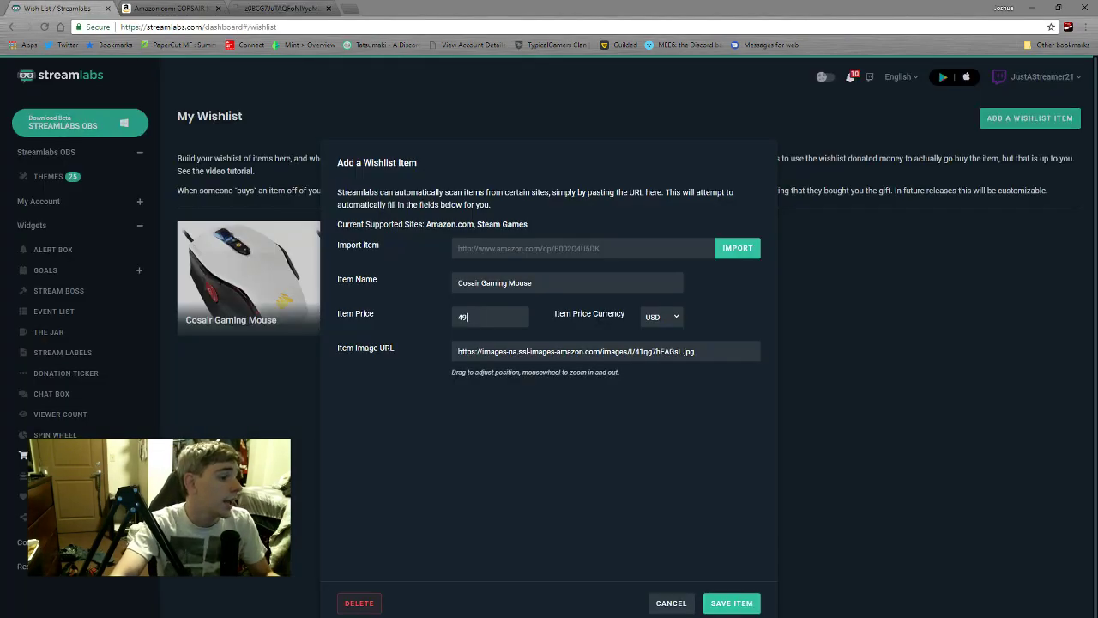
Replace the Item Image URL with the black mouse image address and save the item
drag(706, 351, 479, 376)
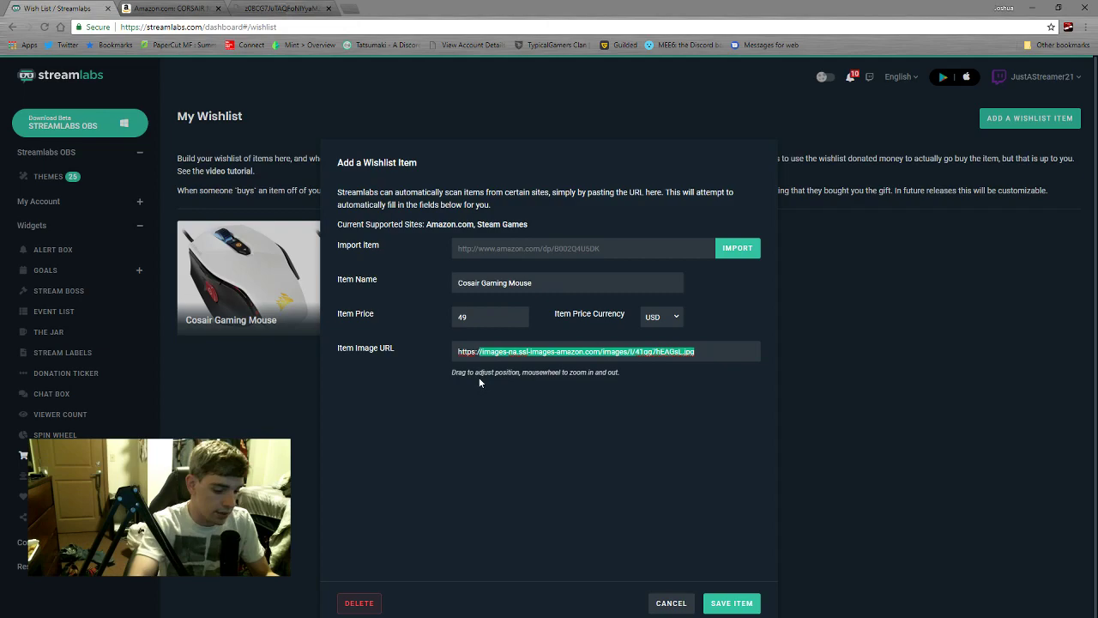
text(https)
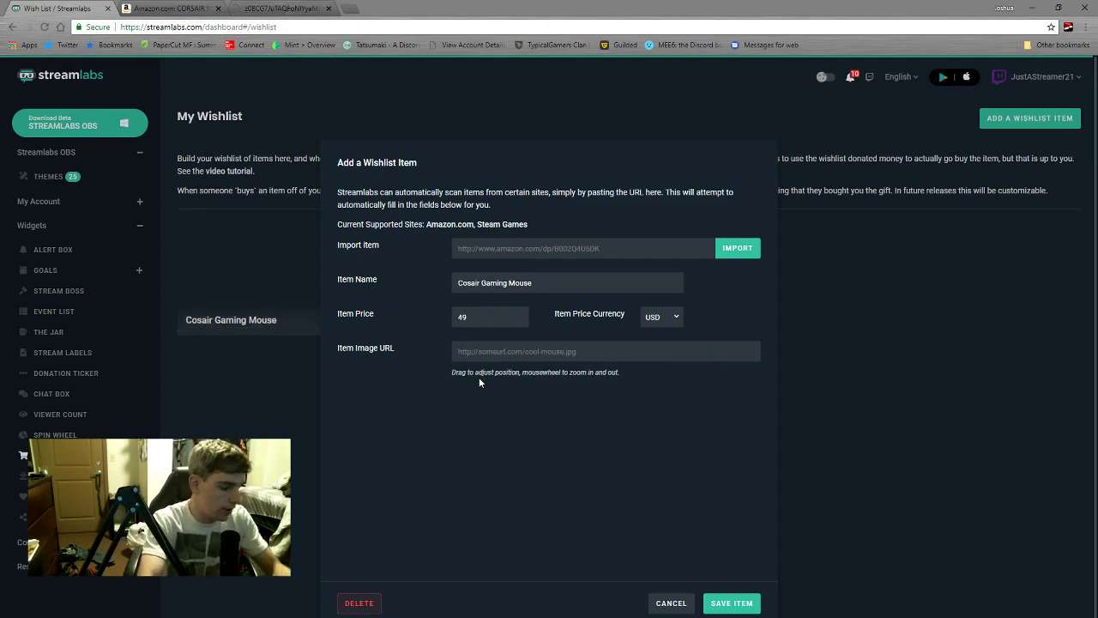
key(ctrl+v)
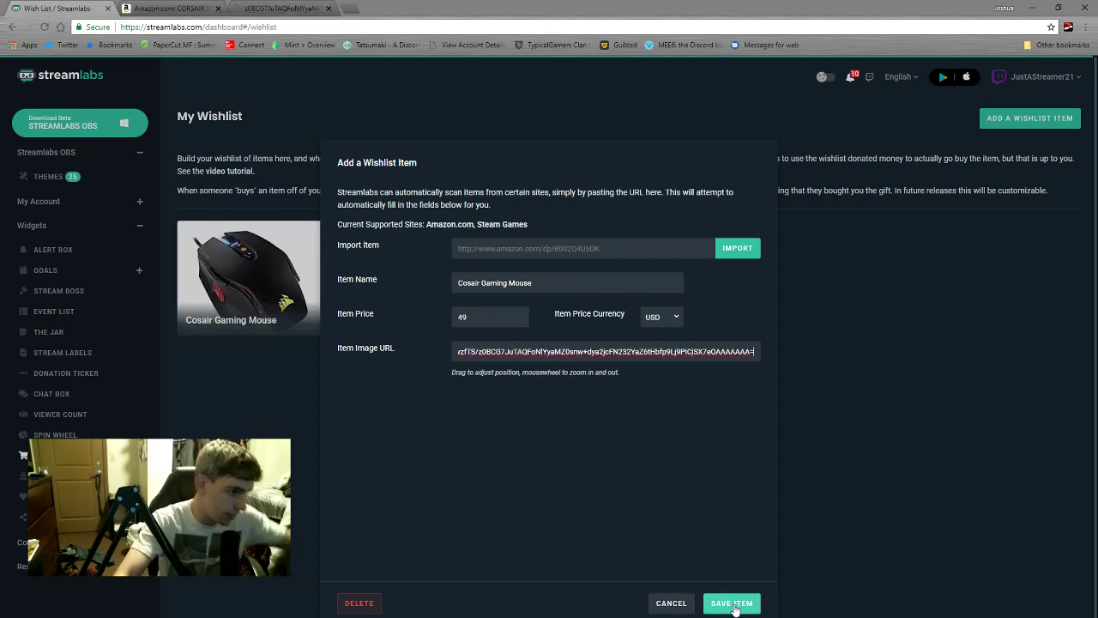
click(734, 609)
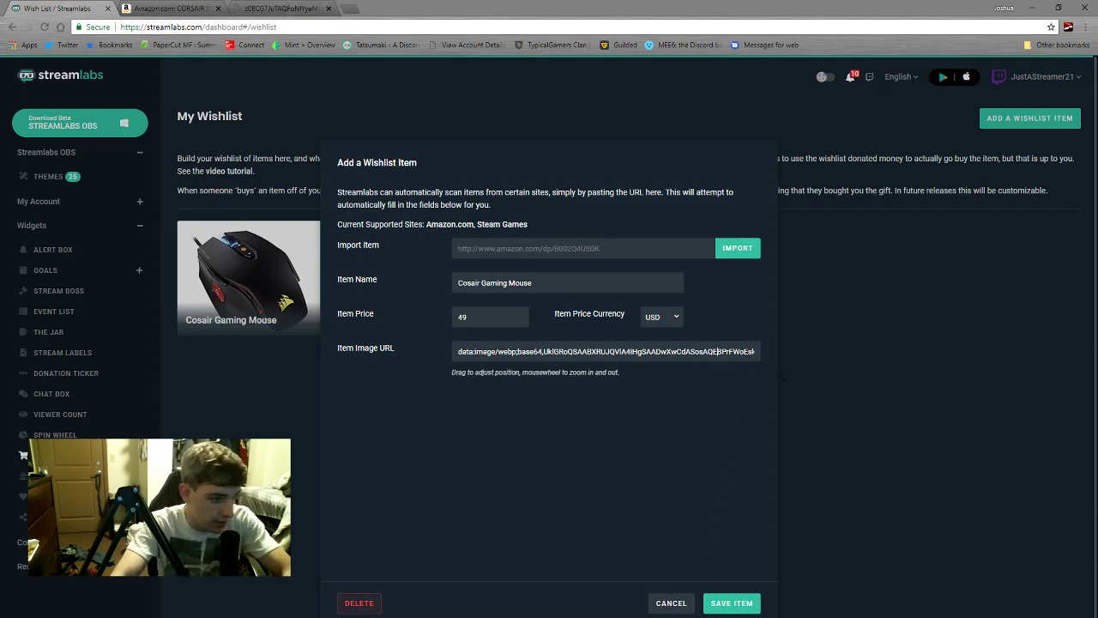
click(719, 351)
key(Return)
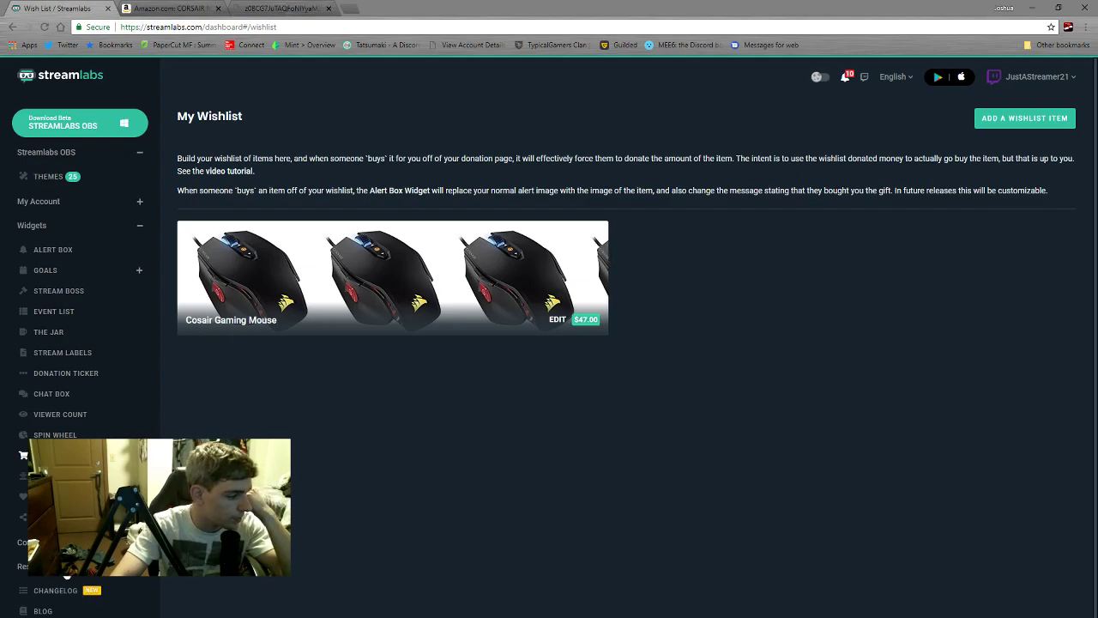
Close the mouse image and Amazon tabs, then open and dismiss a new wishlist item form
scroll(66, 579, down, 1)
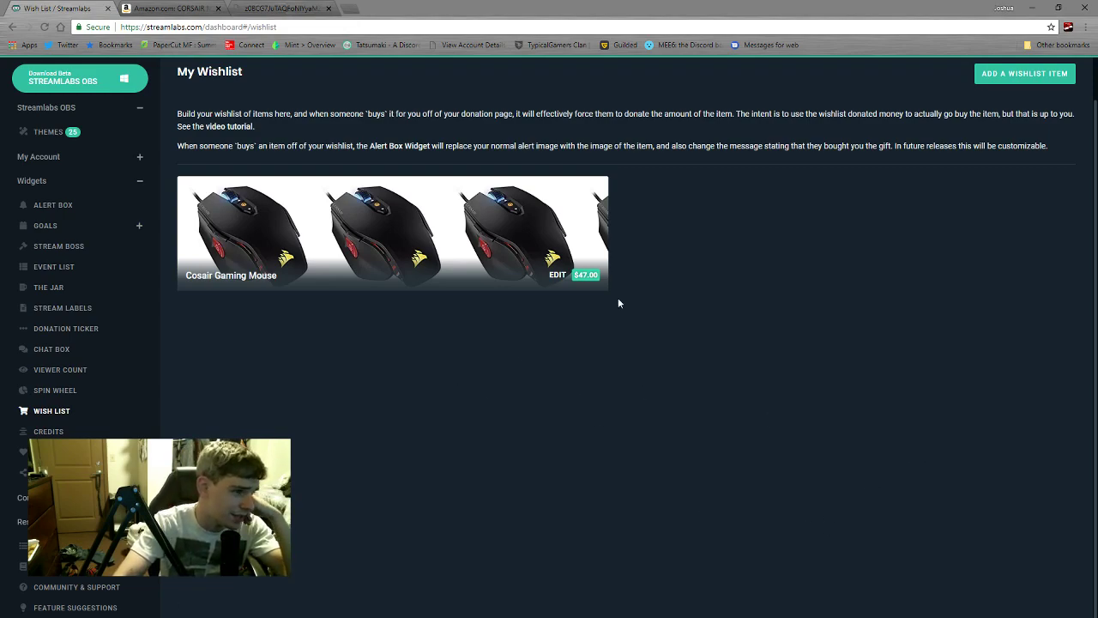
click(285, 6)
click(328, 8)
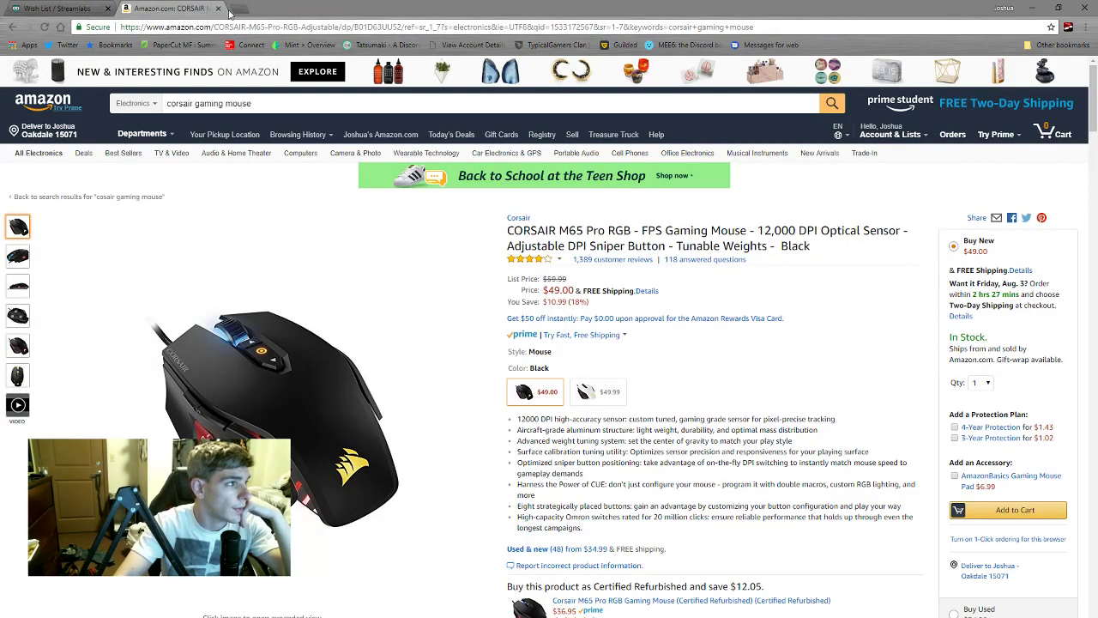
click(219, 9)
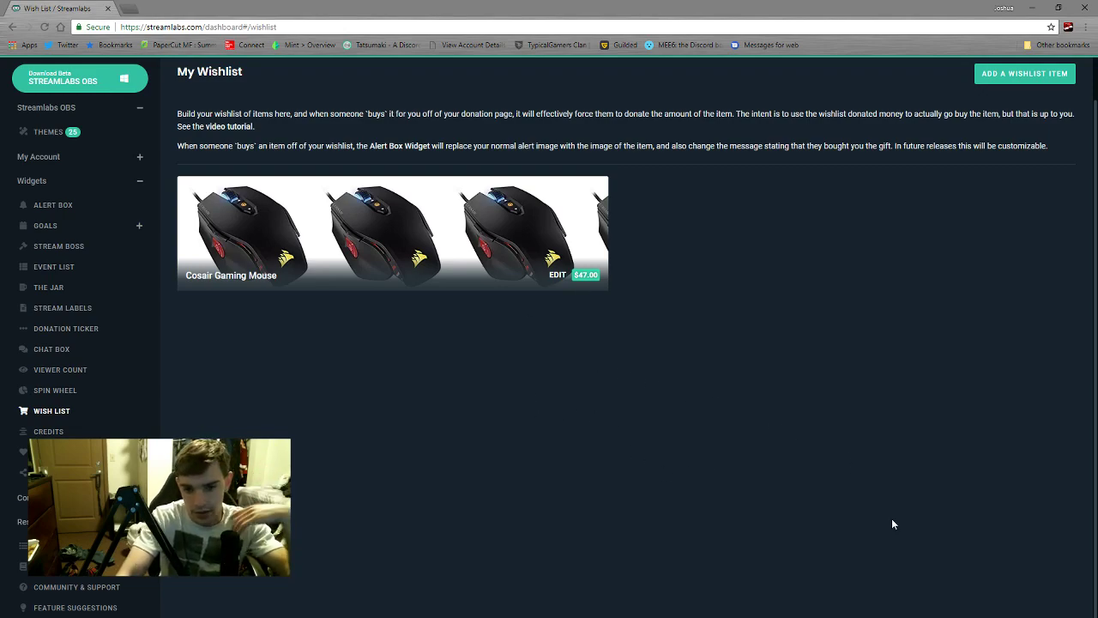
click(1025, 73)
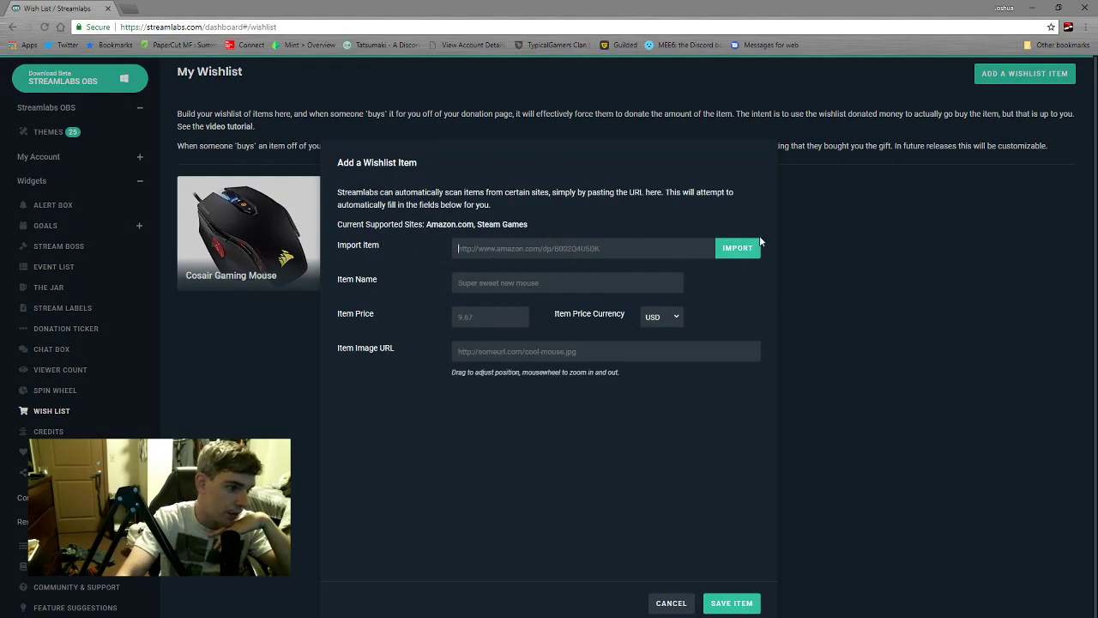
click(674, 606)
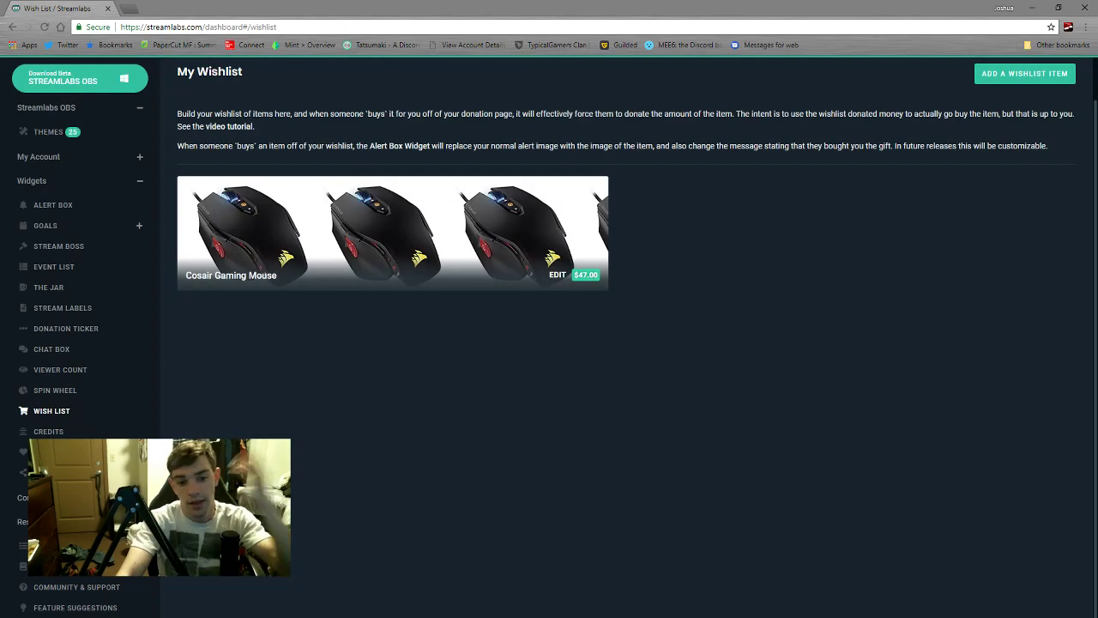